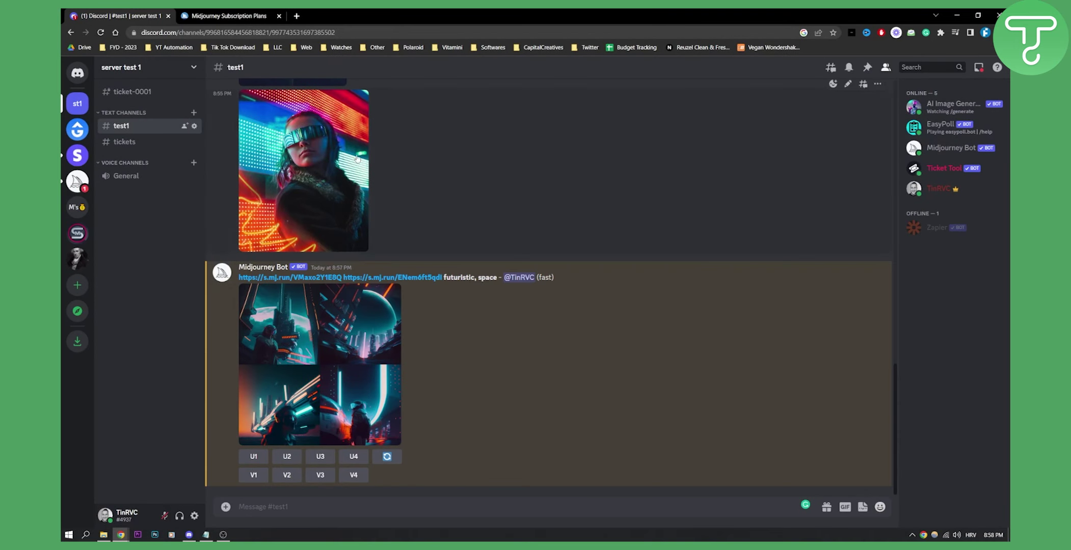
pyautogui.click(244, 16)
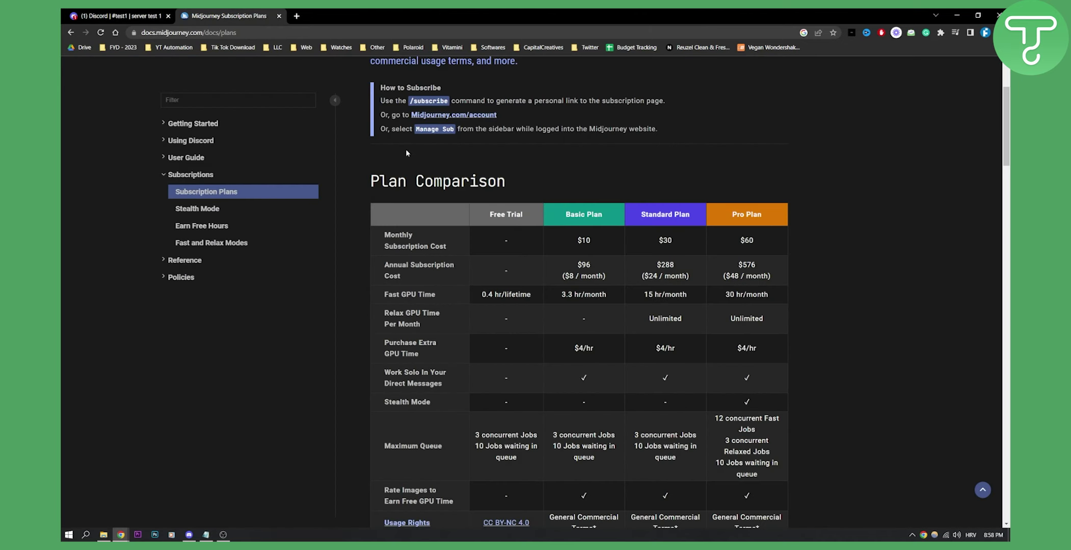
pyautogui.scroll(-1, 420, 154)
pyautogui.scroll(4, 453, 178)
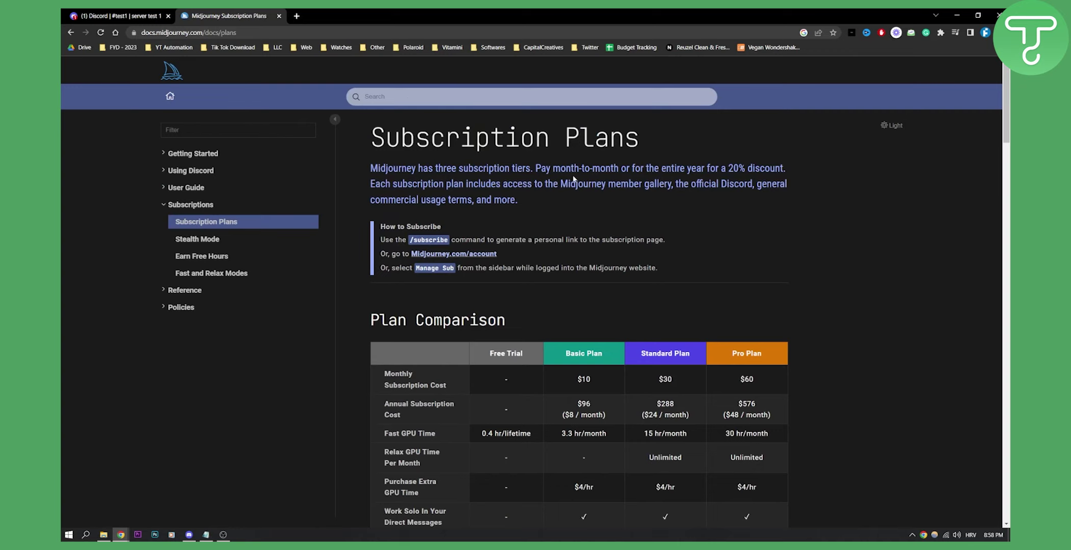
pyautogui.scroll(-2, 572, 181)
pyautogui.scroll(-4, 560, 173)
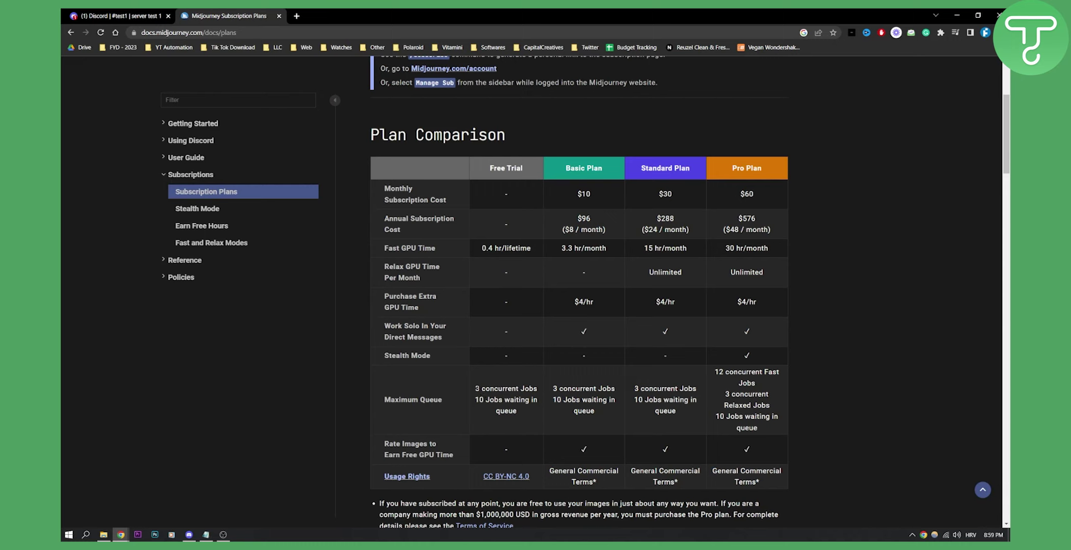
pyautogui.moveTo(476, 389); pyautogui.dragTo(537, 389)
pyautogui.click(537, 389)
pyautogui.scroll(-1, 578, 335)
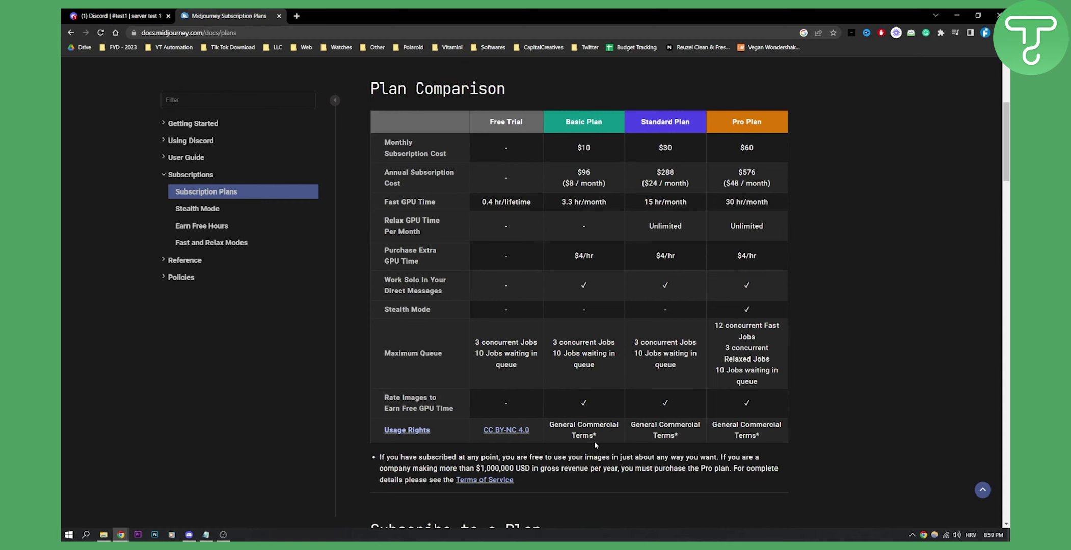
pyautogui.scroll(-1, 596, 445)
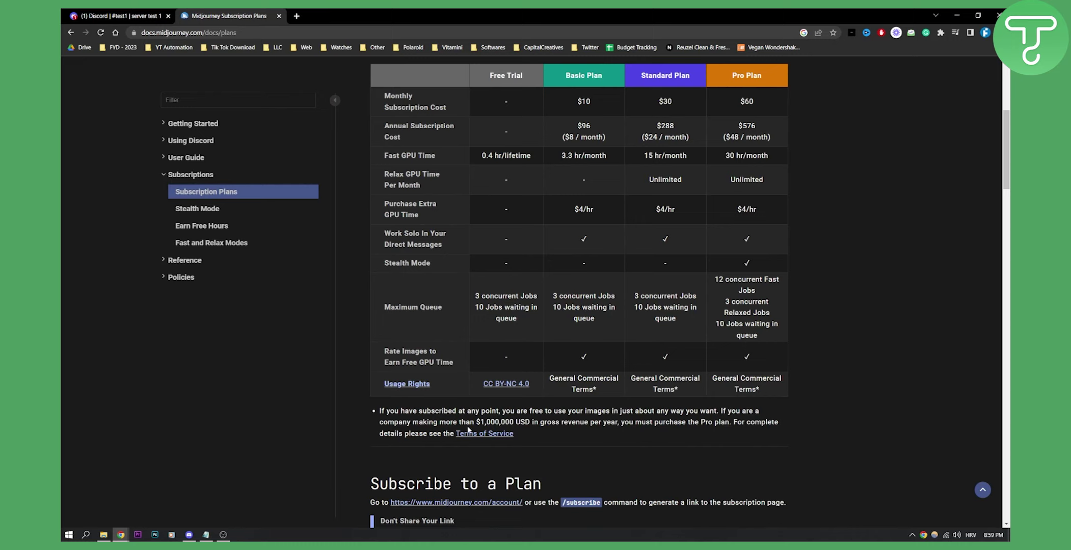
pyautogui.scroll(3, 814, 410)
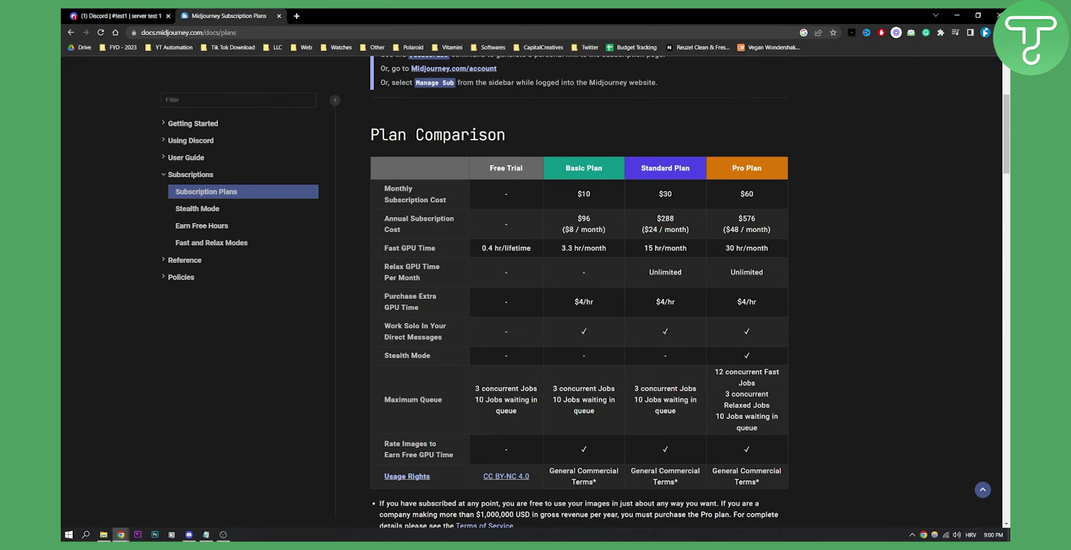
pyautogui.doubleClick(747, 193)
pyautogui.click(734, 198)
pyautogui.doubleClick(665, 193)
pyautogui.click(621, 195)
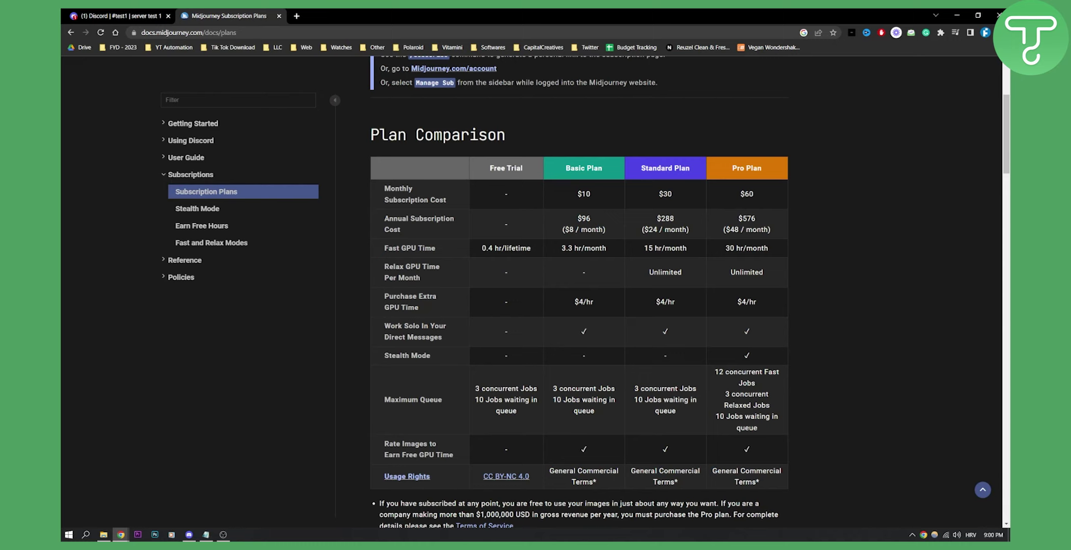